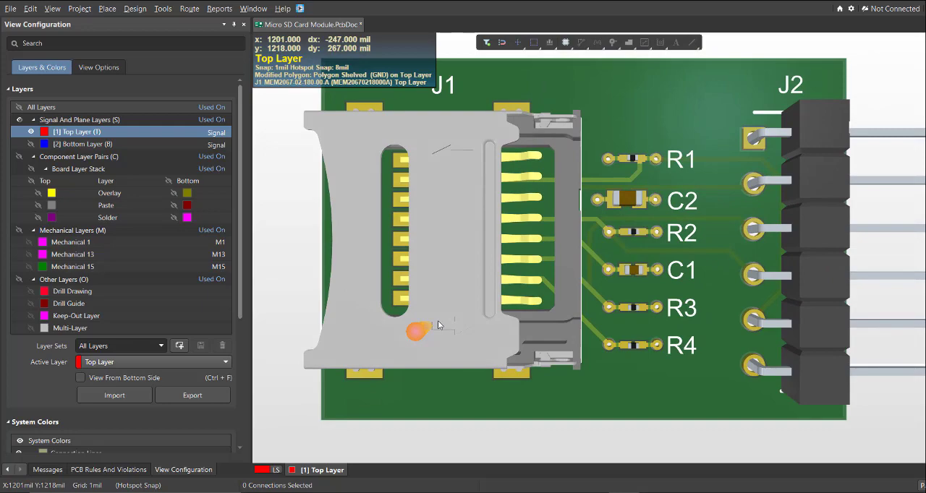
Switch the Micro SD Card Module board from 3D to the 2D layout view
key("2")
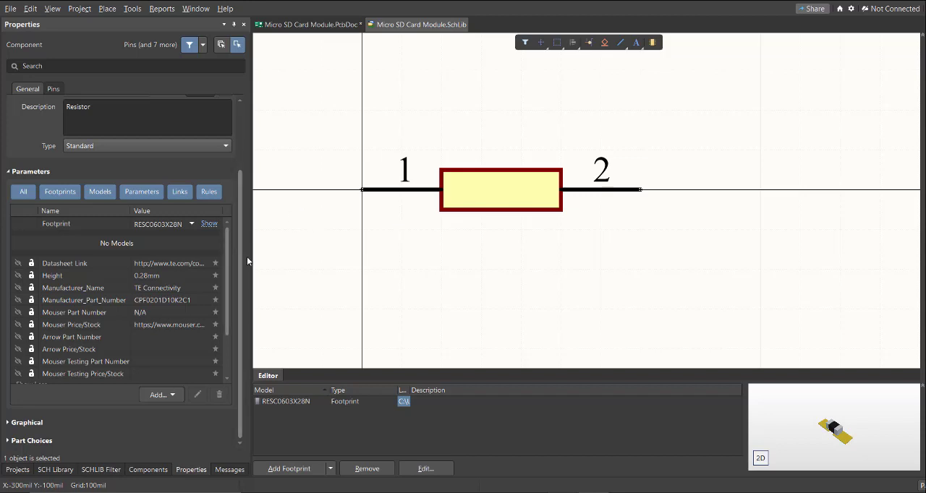
Widen the properties area and check the resistor's Manufacturer_Name and Manufacturer_Part_Number parameters in the schematic library
left_click_drag(252, 254, 298, 260)
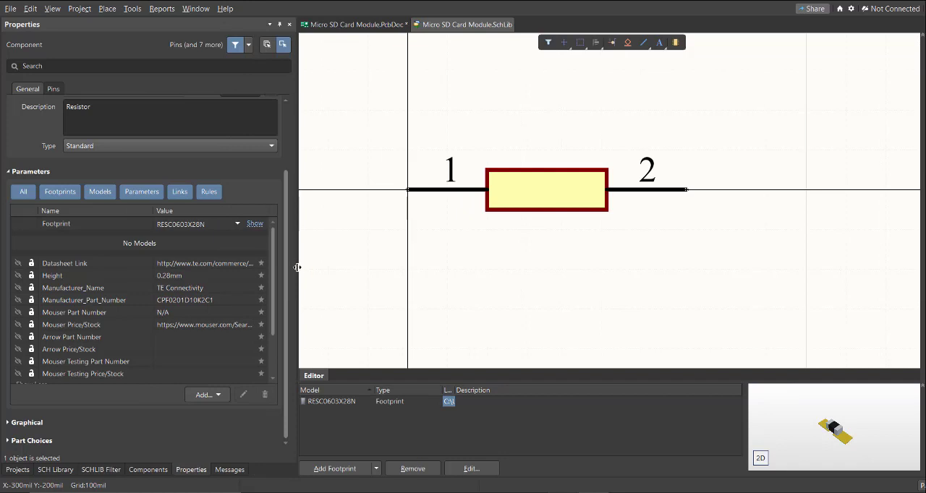
double_click(204, 301)
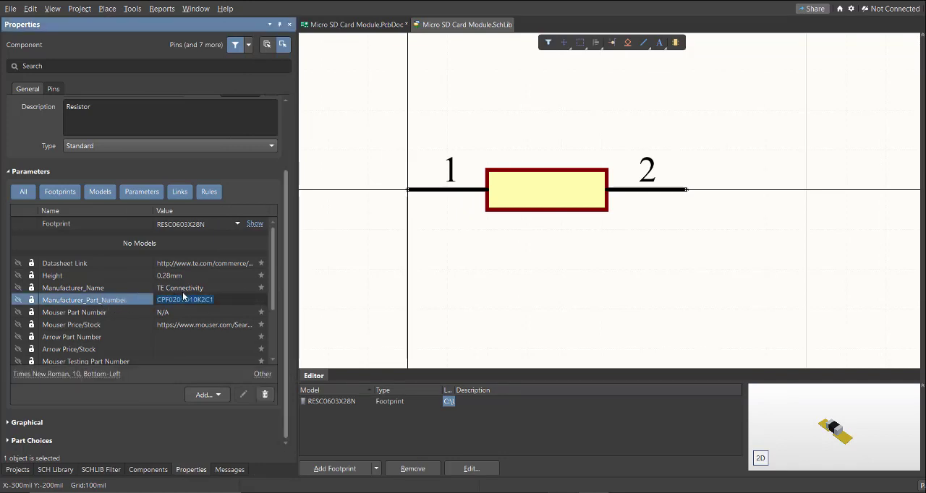
left_click(85, 291)
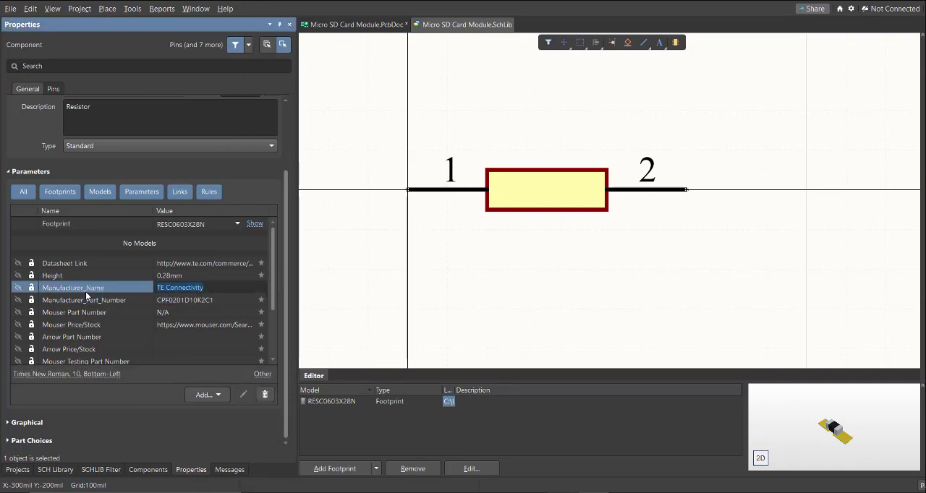
left_click(190, 301)
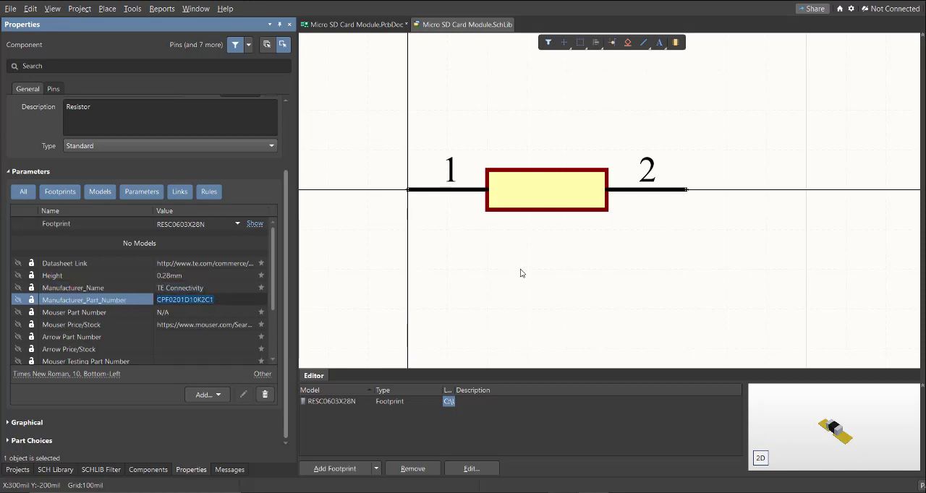
left_click(447, 359)
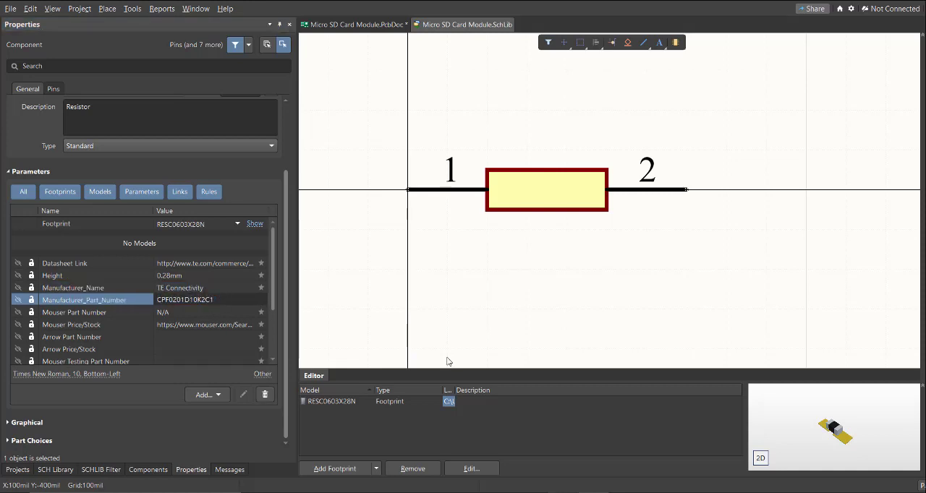
Open the resistor's RESC0603X28N footprint model, check its PCB library path, and close it
left_click(340, 402)
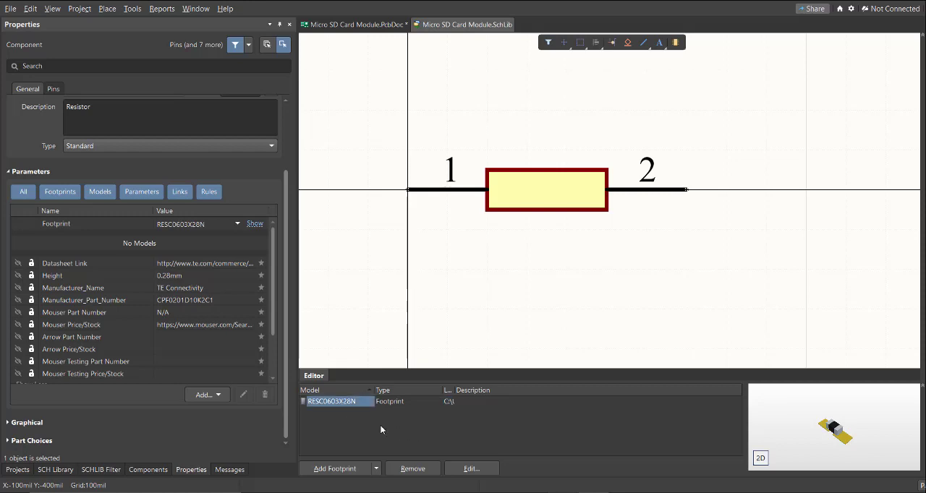
left_click(471, 469)
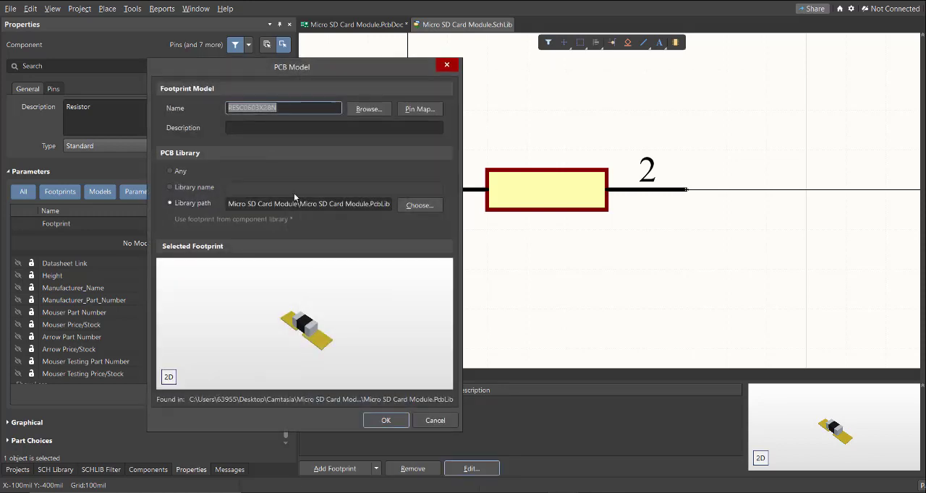
left_click(291, 204)
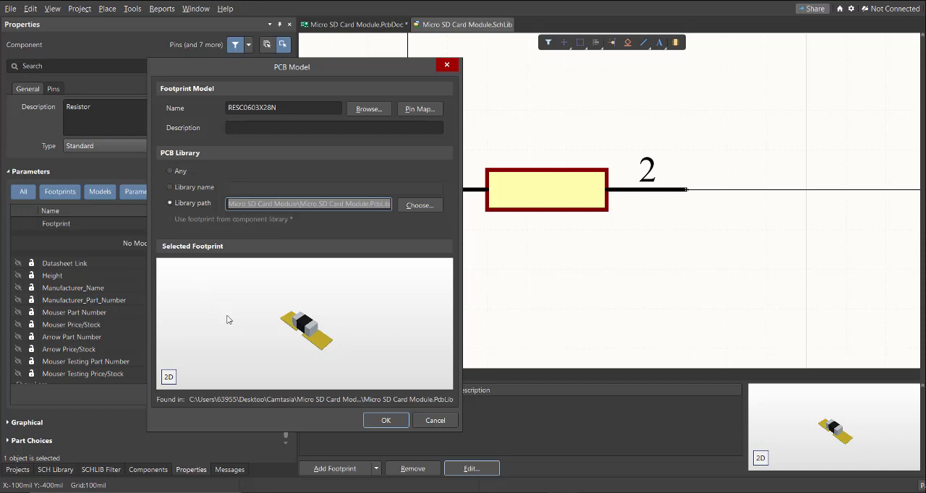
key("Return")
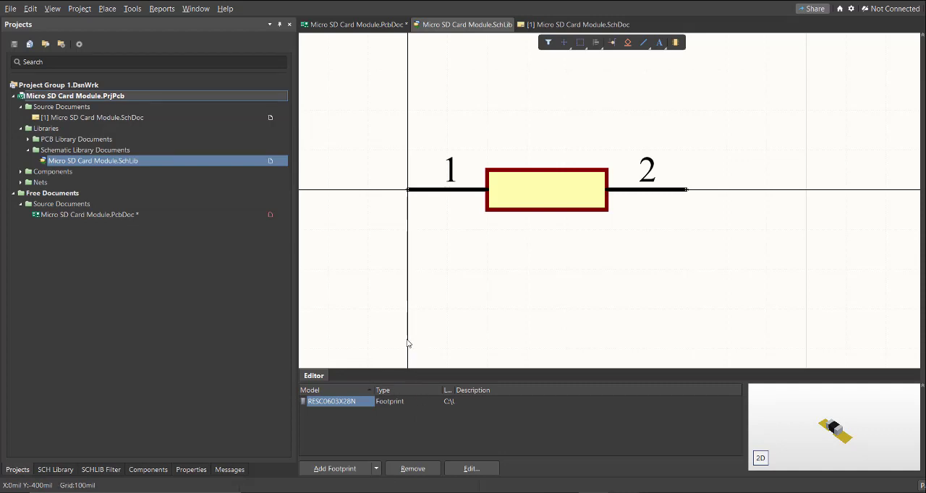
left_click(344, 470)
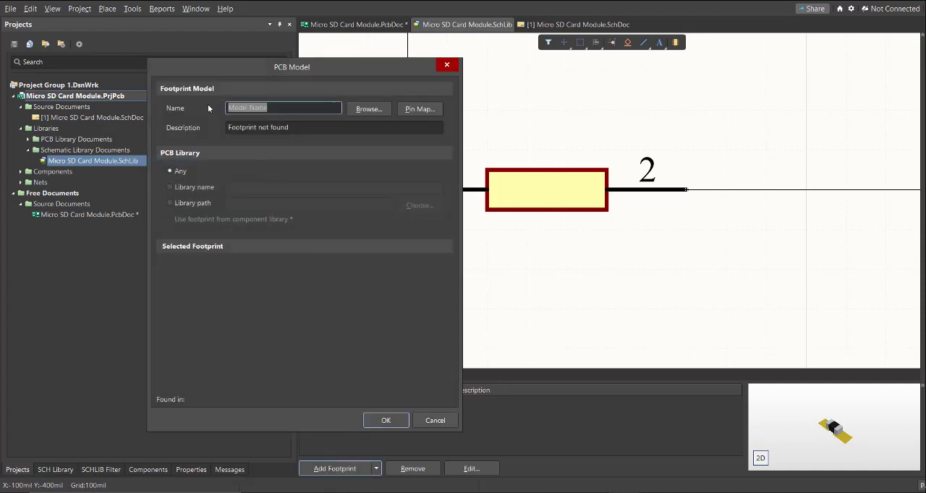
left_click(284, 107)
left_click(177, 203)
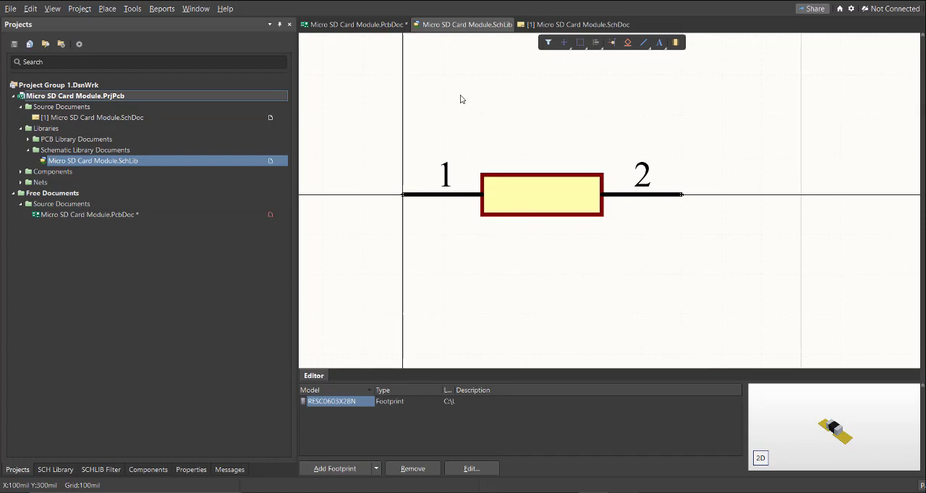
Start updating the Micro SD Card Module schematic from its libraries, keeping all component types and full symbol replacement selected
left_click(544, 27)
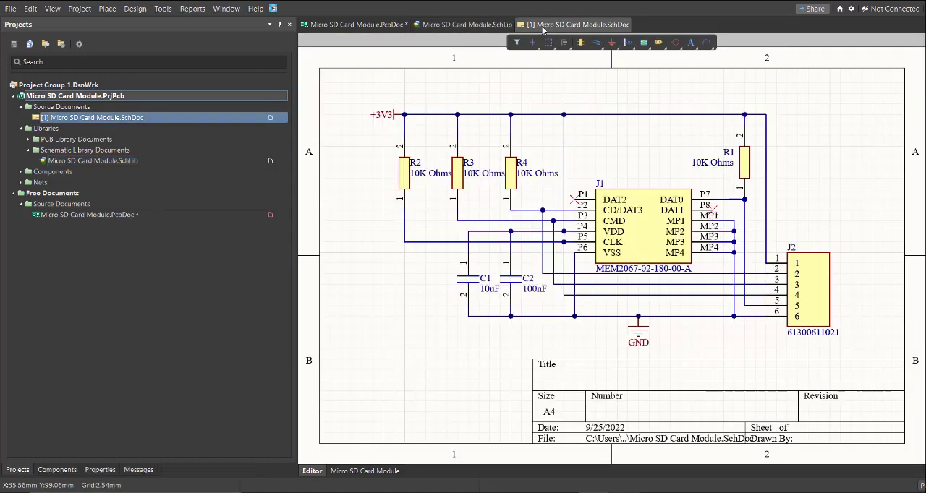
left_click(163, 11)
left_click(213, 86)
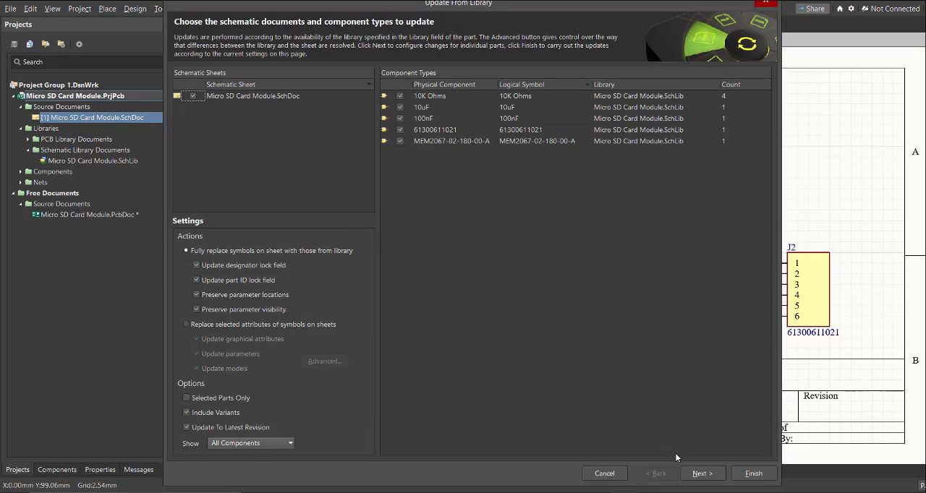
left_click(700, 474)
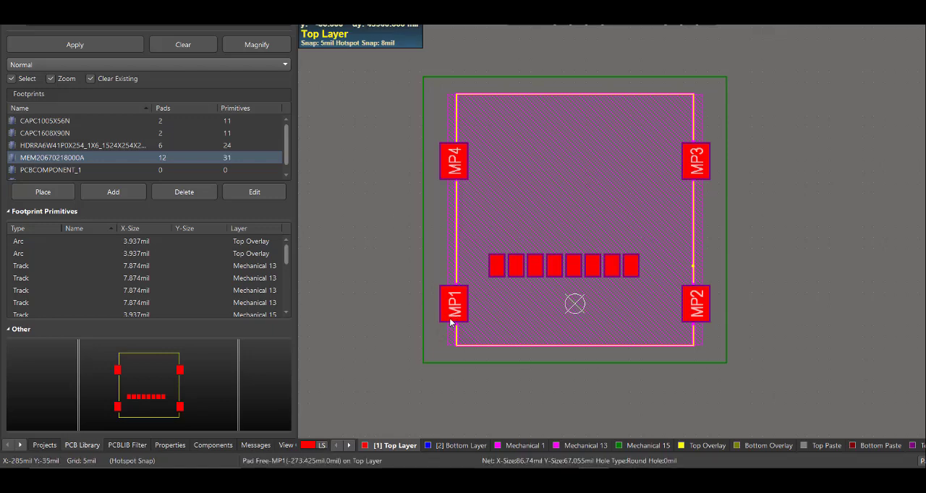
scroll(500, 269, "up", 2, "ctrl")
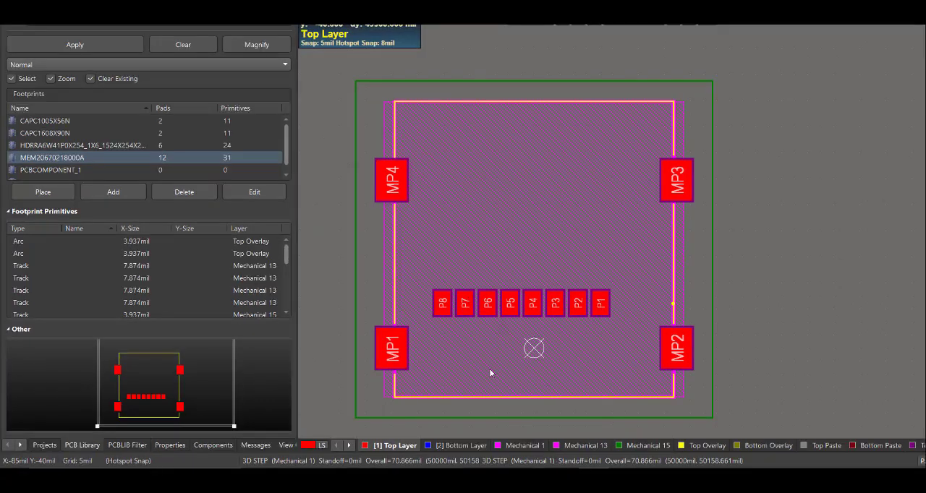
scroll(498, 376, "down", 2, "ctrl")
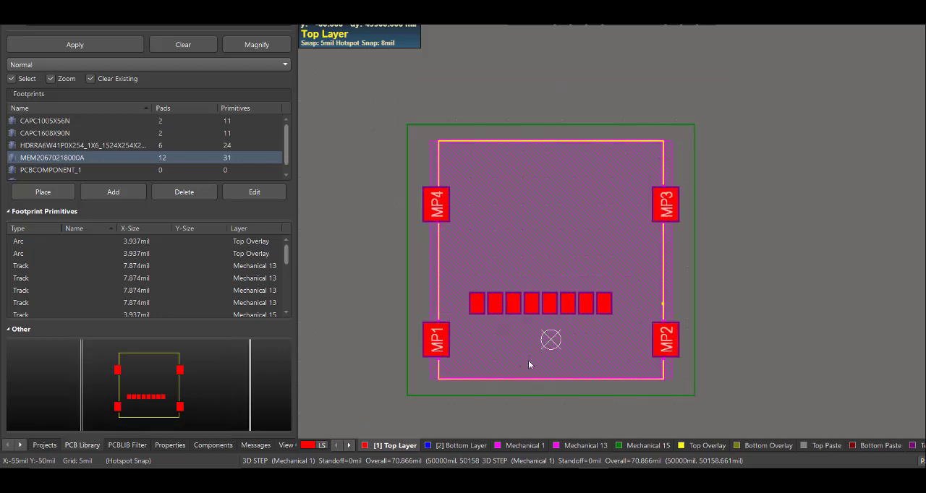
key("3")
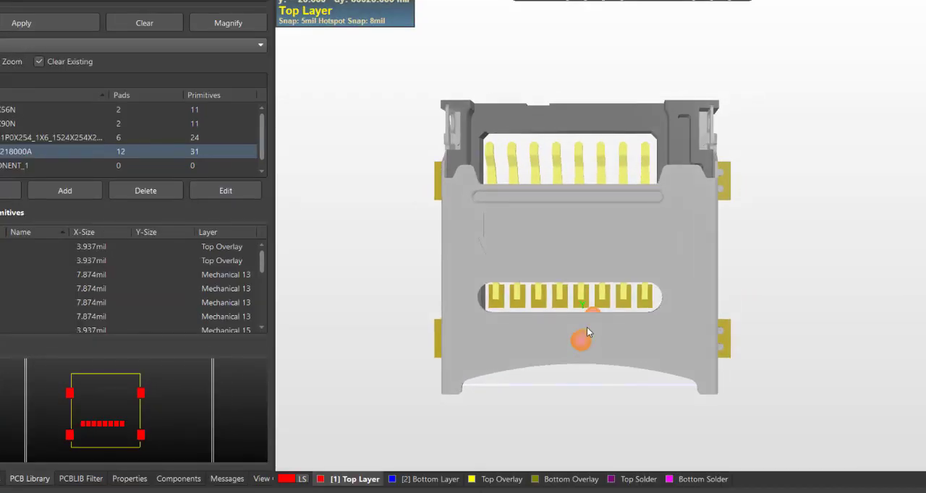
right_click_drag(577, 346, 570, 355)
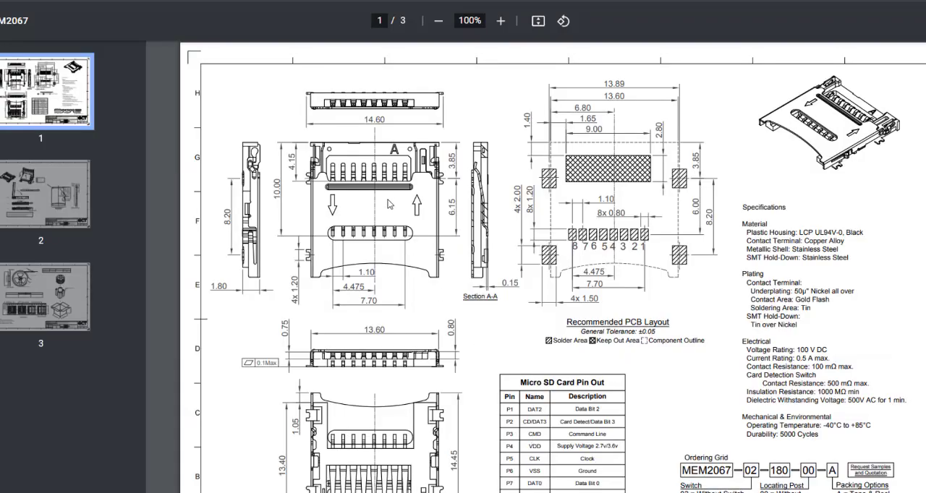
scroll(640, 236, "down", 2)
scroll(643, 237, "up", 2)
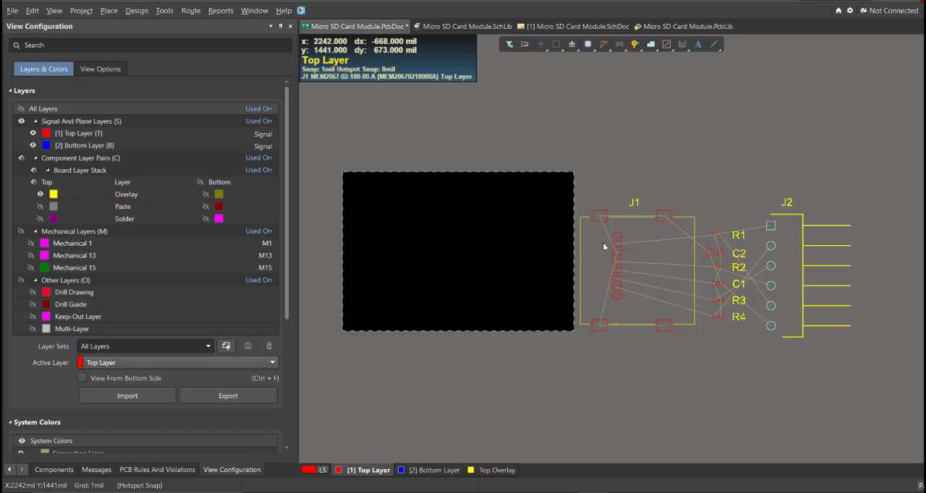
Move card connector J1 onto the left part of the board outline
left_click_drag(603, 246, 406, 233)
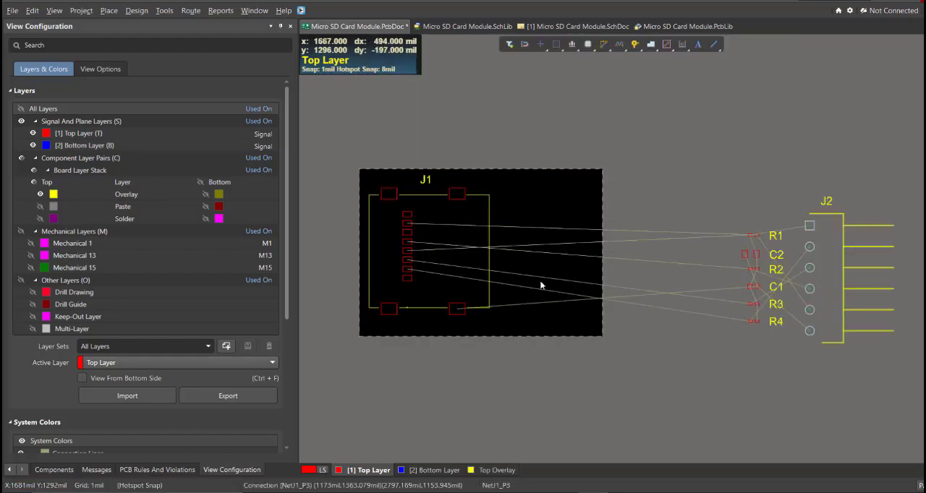
scroll(552, 282, "up", 1, "ctrl")
right_click_drag(455, 249, 502, 265)
scroll(501, 264, "up", 1, "ctrl")
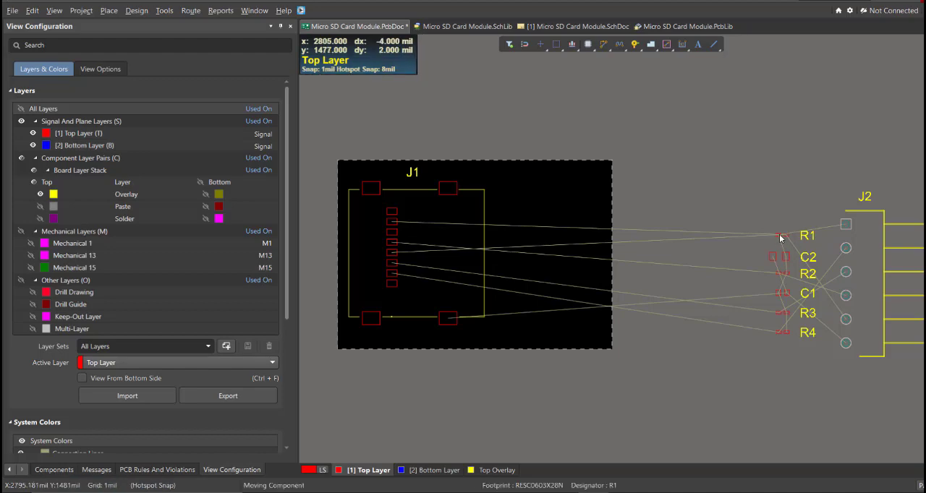
Move resistor R1 onto the board, just right of J1 near its upper end
scroll(498, 199, "up", 1, "ctrl")
left_click_drag(782, 237, 498, 188)
scroll(498, 199, "up", 1, "ctrl")
left_click_drag(501, 192, 564, 207)
right_click_drag(501, 192, 548, 199)
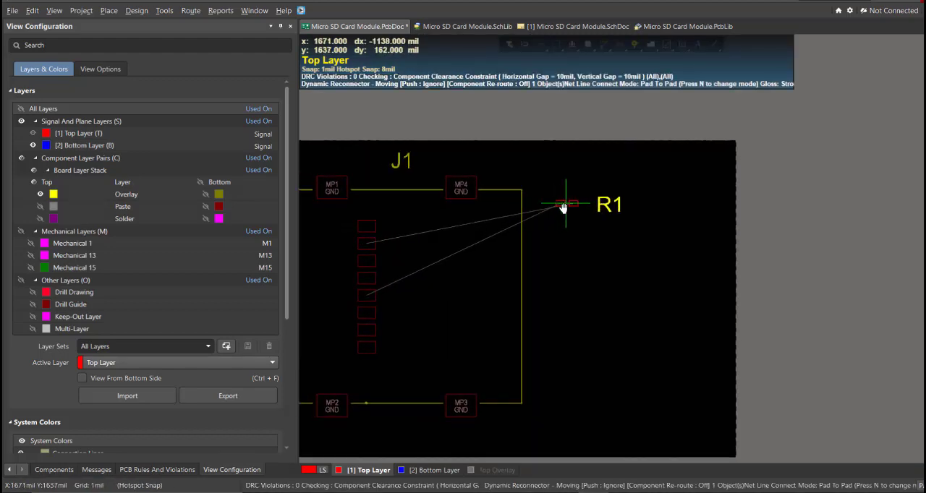
mouse_move(565, 207)
left_mouse_down()
mouse_move(445, 211)
mouse_move(465, 337)
mouse_move(404, 194)
mouse_move(539, 180)
mouse_move(479, 308)
mouse_move(423, 215)
mouse_move(530, 195)
mouse_move(549, 217)
mouse_move(543, 208)
mouse_move(598, 209)
mouse_move(571, 191)
mouse_move(557, 207)
left_mouse_up()
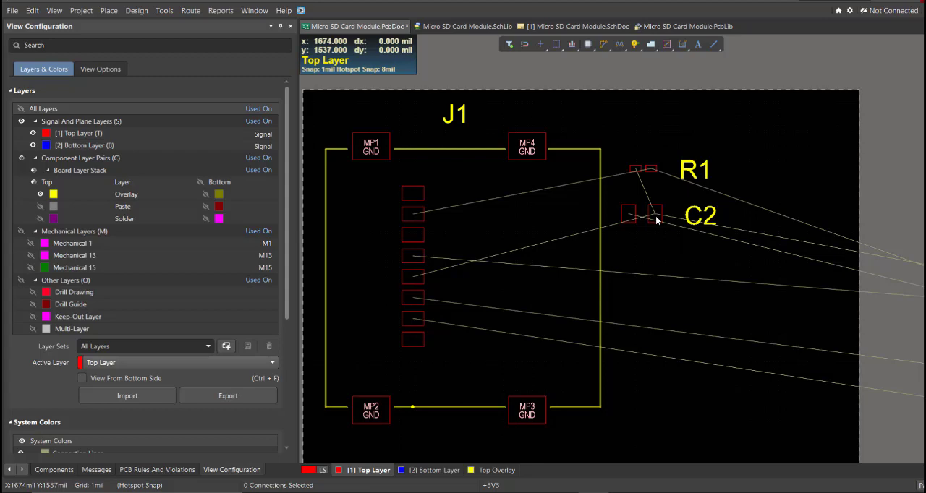
Move capacitor C2 up so it sits closer beneath R1
right_click_drag(654, 232, 675, 257)
scroll(674, 257, "up", 3, "ctrl")
left_click_drag(658, 235, 668, 217)
scroll(667, 214, "down", 4, "ctrl")
Move resistor R2 onto the board directly below C2
right_click_drag(749, 246, 651, 210)
left_click_drag(846, 237, 566, 200)
scroll(566, 200, "up", 1, "ctrl")
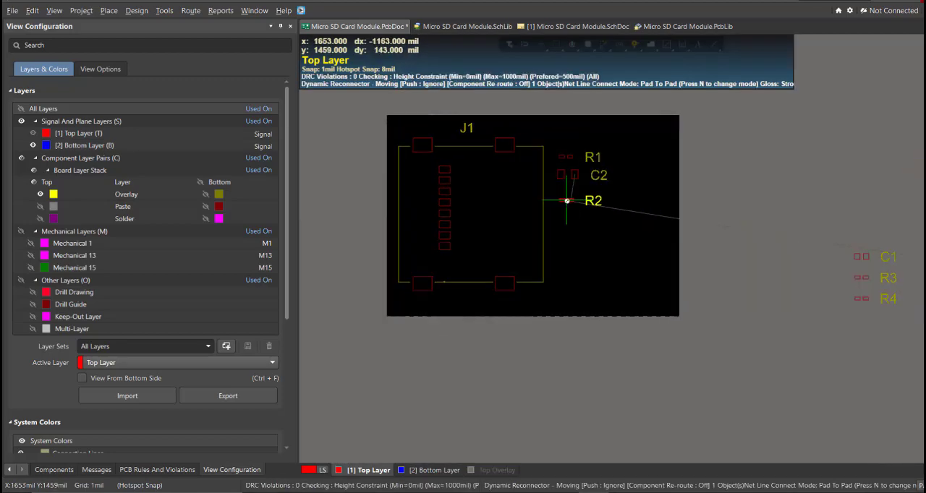
scroll(566, 200, "up", 5, "ctrl")
right_click_drag(568, 203, 689, 249)
left_click_drag(567, 201, 699, 239)
Move capacitor C1 onto the board directly below R2
scroll(708, 267, "down", 1, "ctrl")
scroll(699, 240, "down", 4, "ctrl")
right_click_drag(807, 265, 657, 235)
left_click_drag(845, 274, 536, 236)
scroll(528, 229, "up", 3, "ctrl")
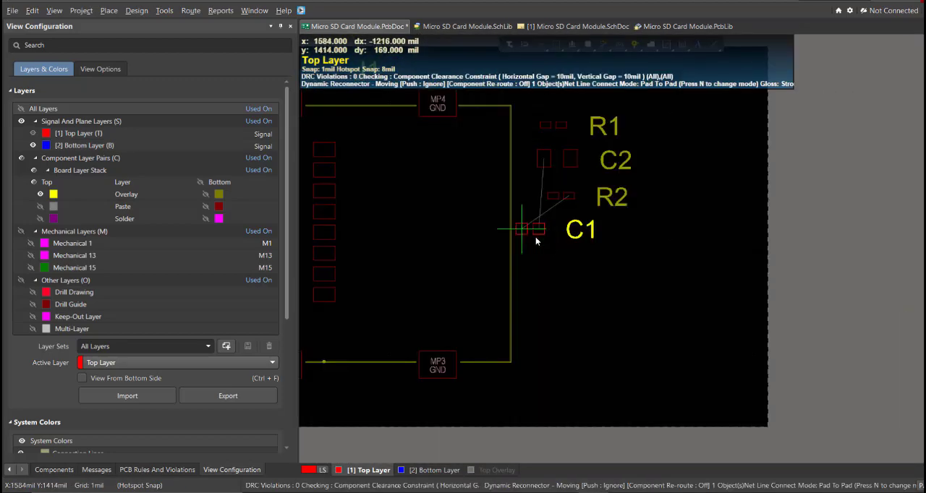
right_click_drag(537, 239, 625, 262)
mouse_move(625, 262)
left_mouse_down()
mouse_move(634, 271)
mouse_move(624, 256)
mouse_move(643, 256)
mouse_move(643, 270)
mouse_move(635, 258)
left_mouse_up()
Move resistors R3 and R4 onto the board, stacked one under the other below C1
scroll(635, 259, "down", 5, "ctrl")
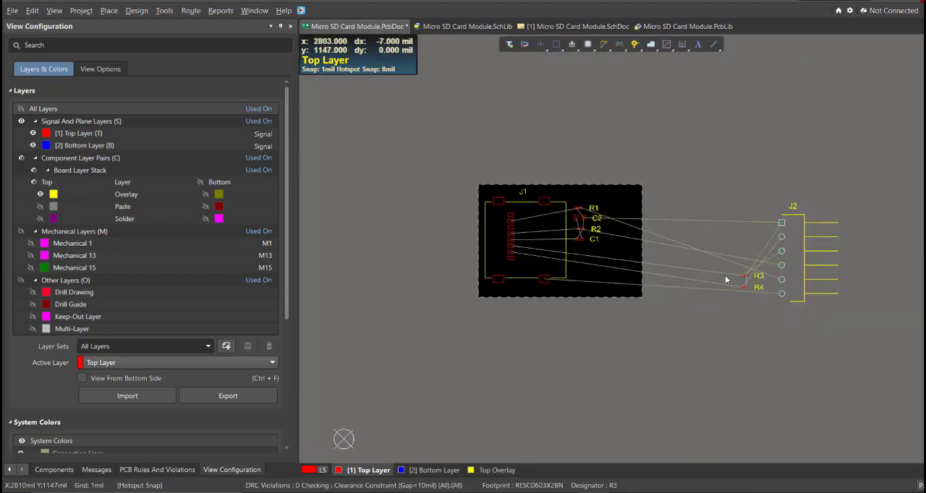
scroll(576, 248, "up", 5, "ctrl")
left_click_drag(744, 276, 583, 240)
scroll(583, 242, "down", 4, "ctrl")
left_click_drag(783, 292, 583, 270)
scroll(582, 272, "up", 4, "ctrl")
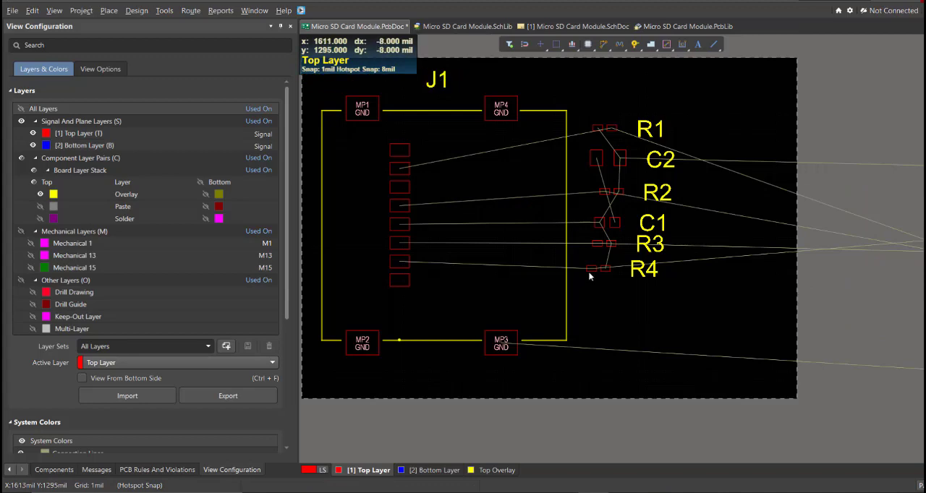
right_click_drag(589, 288, 600, 317)
Move R1 away from C2 to the board's upper-right corner to show the longer connections
left_click_drag(609, 157, 769, 120)
scroll(753, 126, "down", 2, "ctrl")
scroll(771, 121, "up", 1, "ctrl")
right_click_drag(611, 144, 660, 169)
scroll(659, 171, "up", 1, "ctrl")
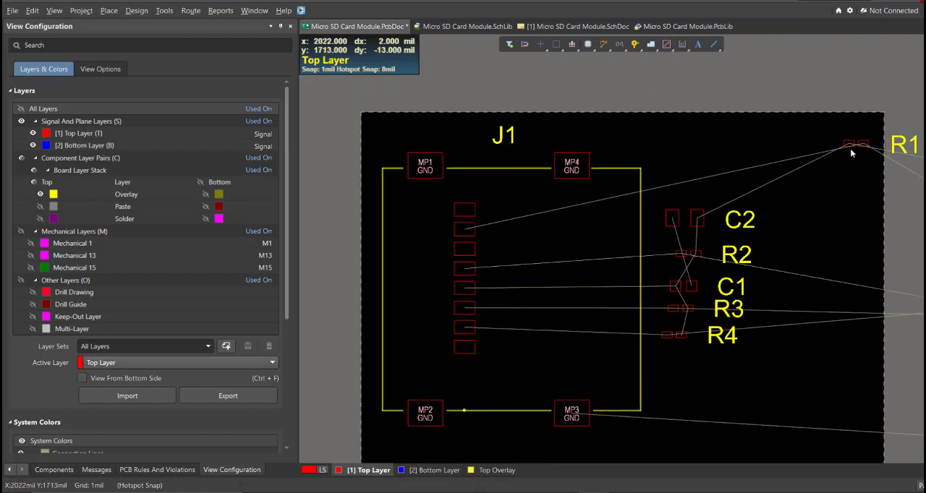
Move R1 back into the component column, directly above C2
left_click_drag(853, 147, 674, 198)
key("Page_Up")
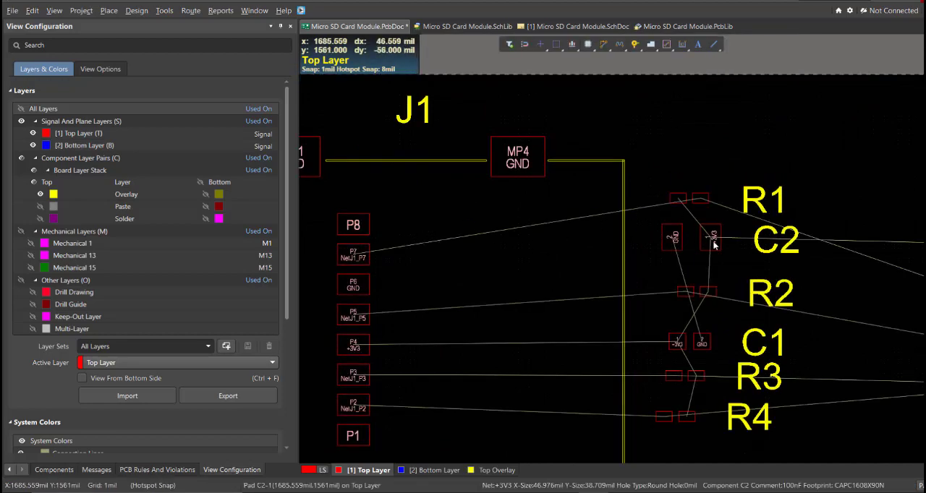
scroll(587, 205, "down", 4, "ctrl")
right_click_drag(646, 230, 591, 220)
scroll(591, 220, "down", 2, "ctrl")
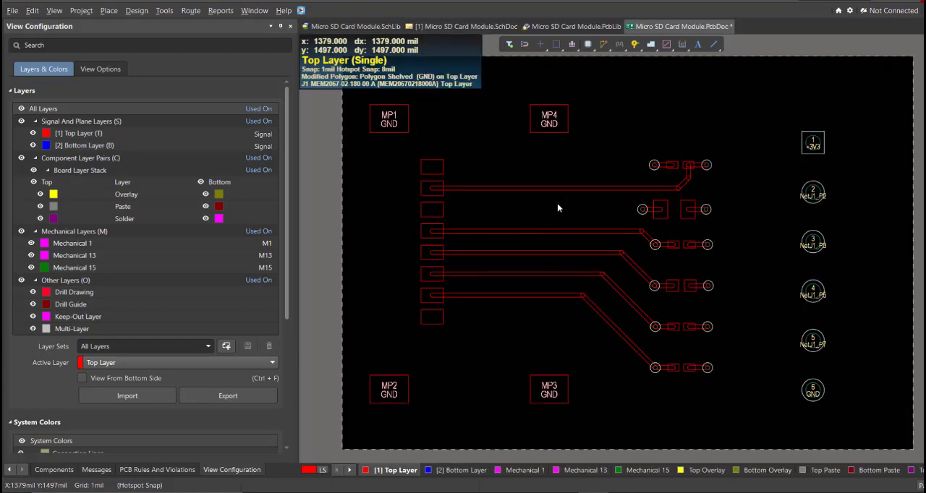
Examine J1's GND pads, including P6 and MP1, on the routed board's top layer
right_click_drag(456, 209, 468, 219)
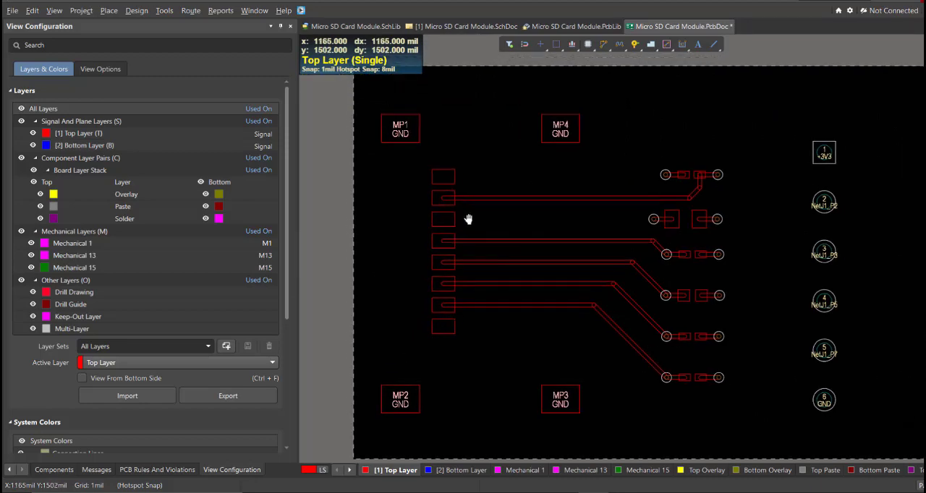
scroll(420, 188, "up", 2, "ctrl")
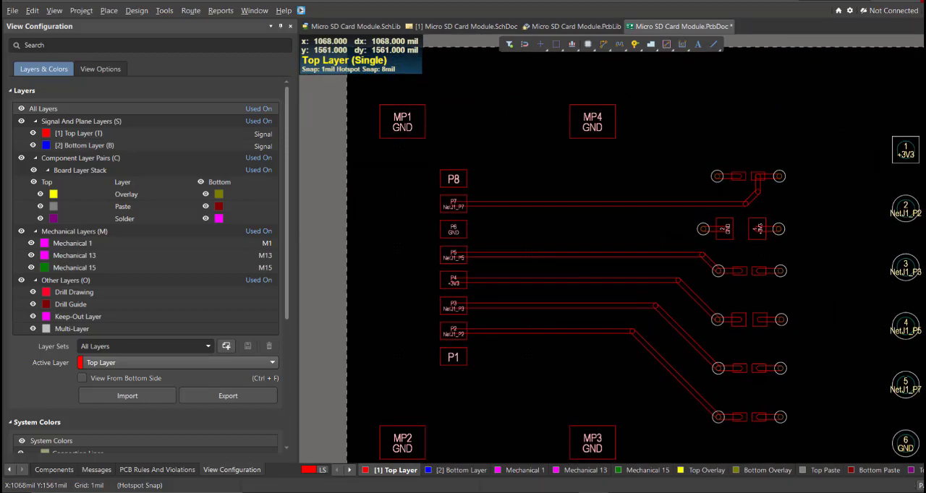
scroll(439, 210, "up", 2, "ctrl")
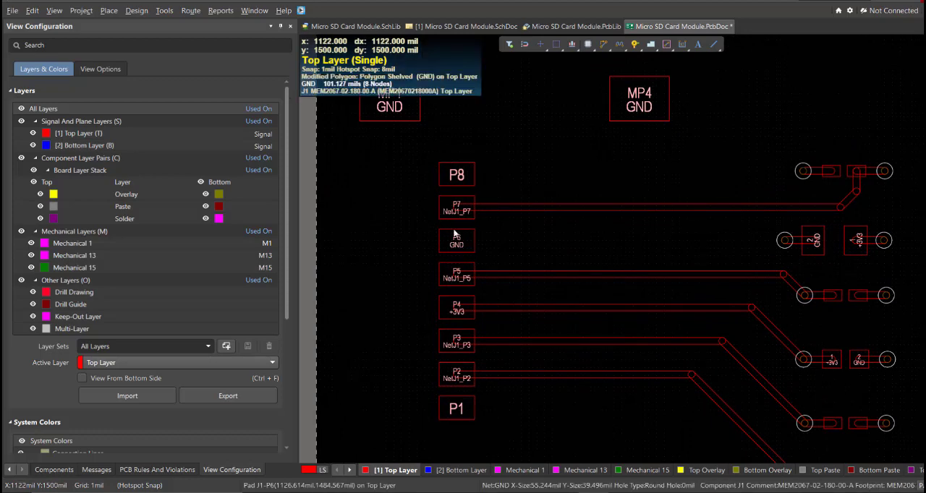
scroll(440, 155, "up", 2, "ctrl")
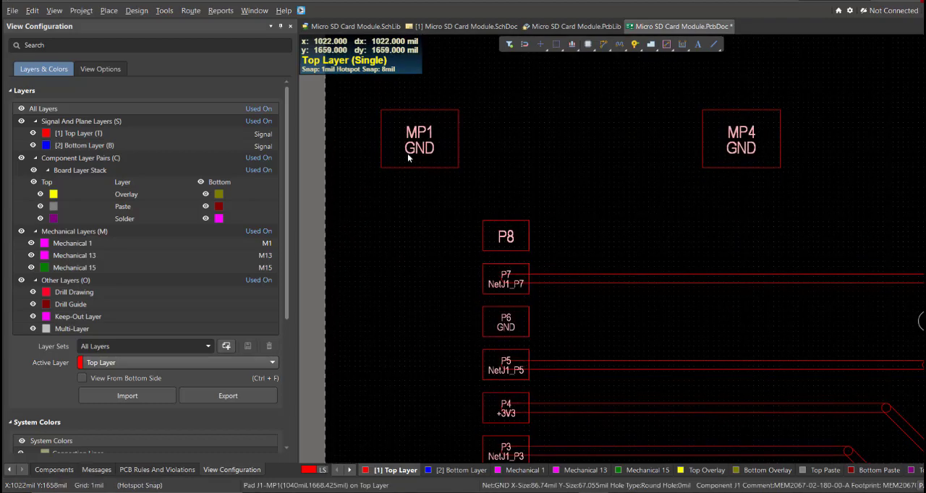
Examine J1's signal pads P5 to P7 and their tracks, and the GND mounting pads MP1 and MP4
scroll(505, 257, "up", 1, "ctrl")
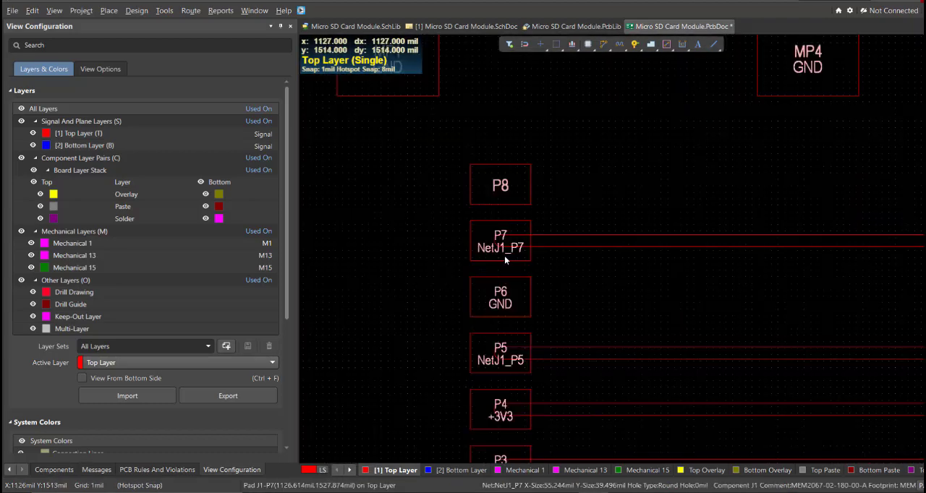
left_click(543, 245)
scroll(529, 248, "down", 2, "ctrl")
scroll(528, 249, "up", 2, "ctrl")
right_click_drag(481, 262, 473, 270)
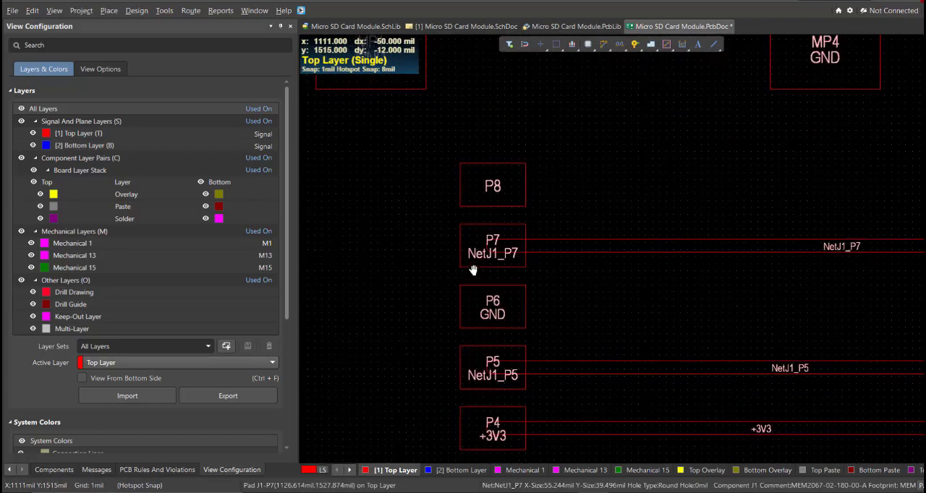
scroll(497, 250, "down", 2, "ctrl")
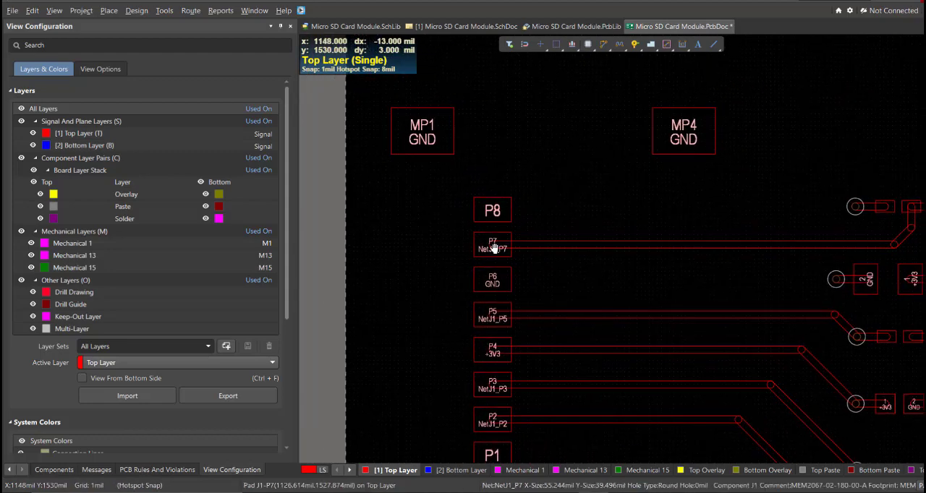
scroll(493, 248, "up", 1, "ctrl")
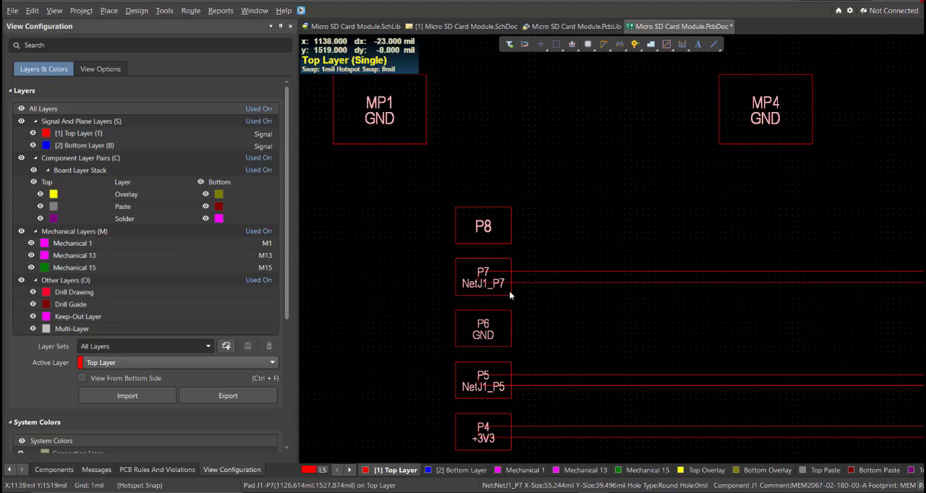
scroll(513, 297, "down", 1, "ctrl")
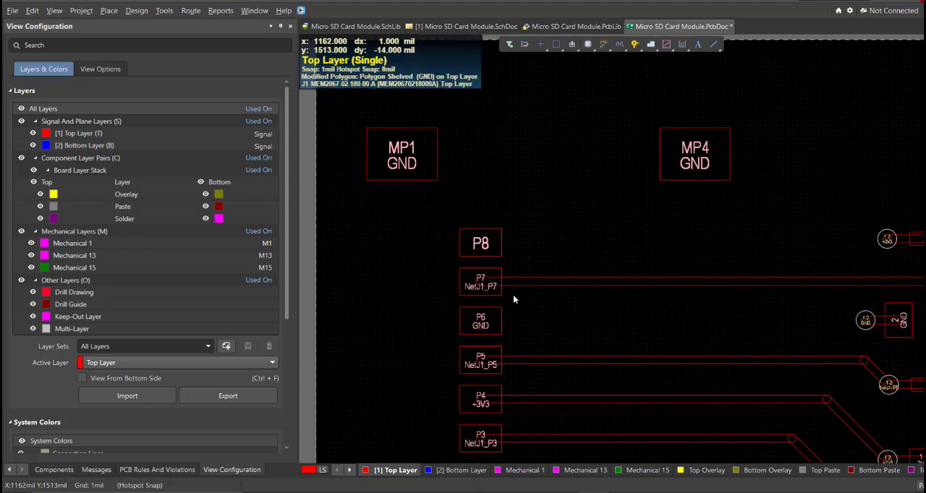
right_click_drag(513, 298, 479, 282)
scroll(466, 269, "down", 1, "ctrl")
right_click_drag(358, 171, 439, 218)
scroll(449, 216, "up", 2, "ctrl")
scroll(476, 198, "down", 1, "ctrl")
scroll(477, 198, "down", 1, "ctrl")
Try to route a 10 mil GND track from pad MP1 straight across to pad MP4 on the top layer
key("ctrl+w")
left_click(409, 219)
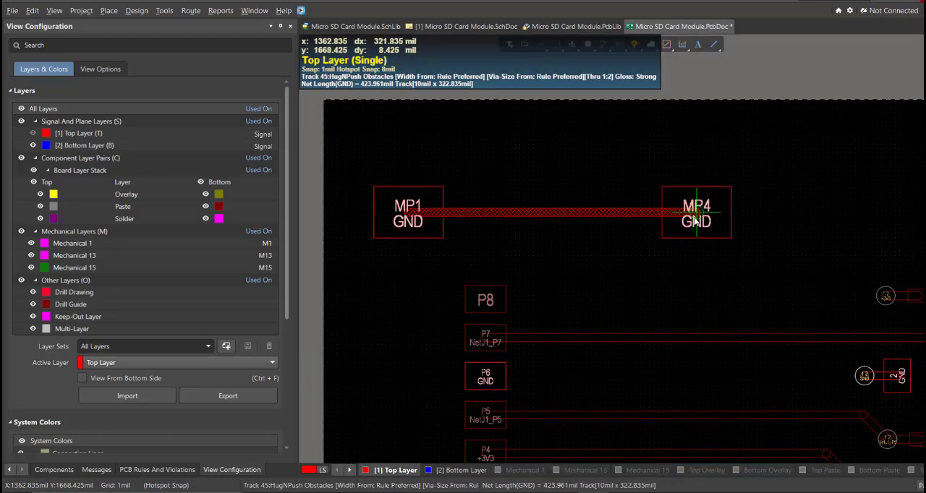
key("Escape")
key("Escape")
Examine the board's GND pads and how the top-layer copper pour connects to MP1, MP4 and P6 of J1
scroll(597, 255, "down", 2, "ctrl")
right_click_drag(597, 256, 539, 149)
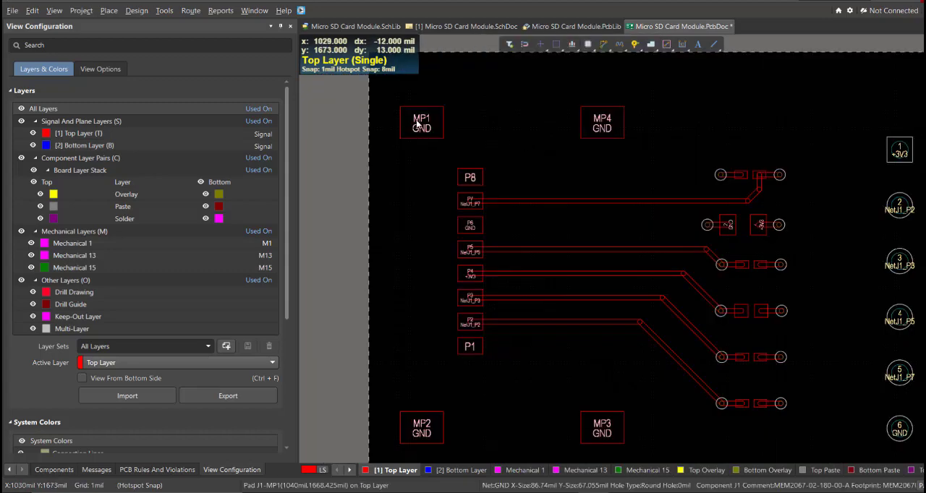
right_click_drag(417, 123, 397, 143)
scroll(396, 143, "down", 1, "ctrl")
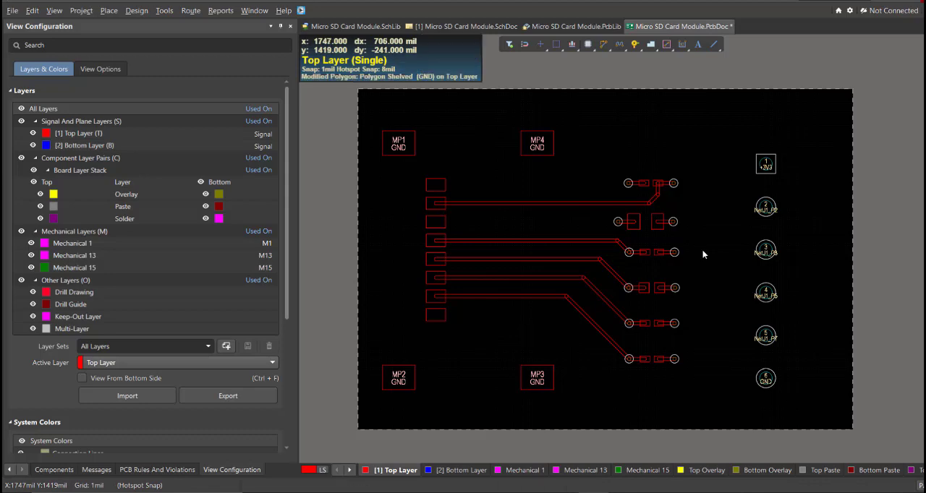
scroll(411, 157, "up", 1, "ctrl")
scroll(449, 218, "down", 1, "ctrl")
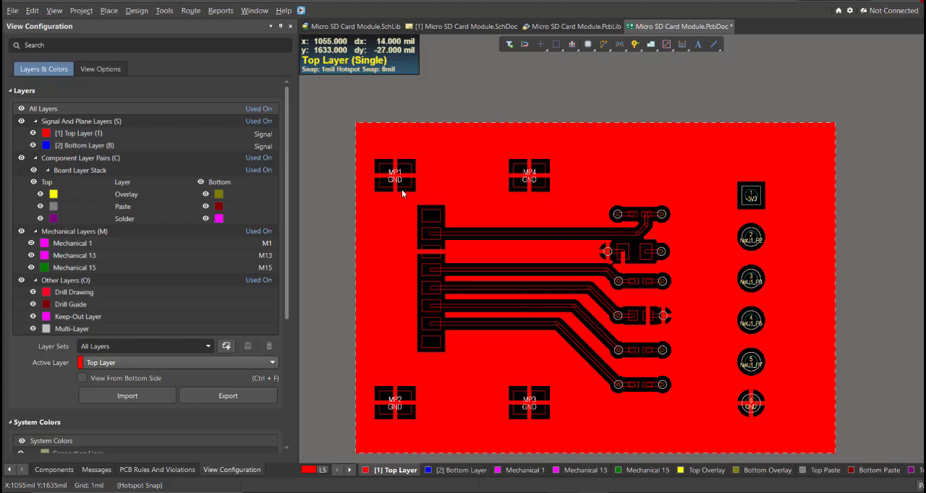
right_click_drag(401, 189, 397, 173)
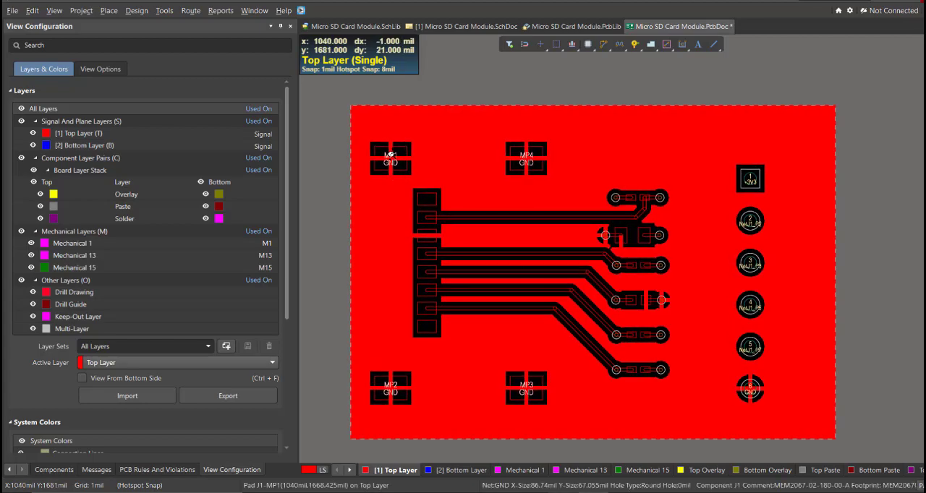
scroll(390, 155, "up", 2, "ctrl")
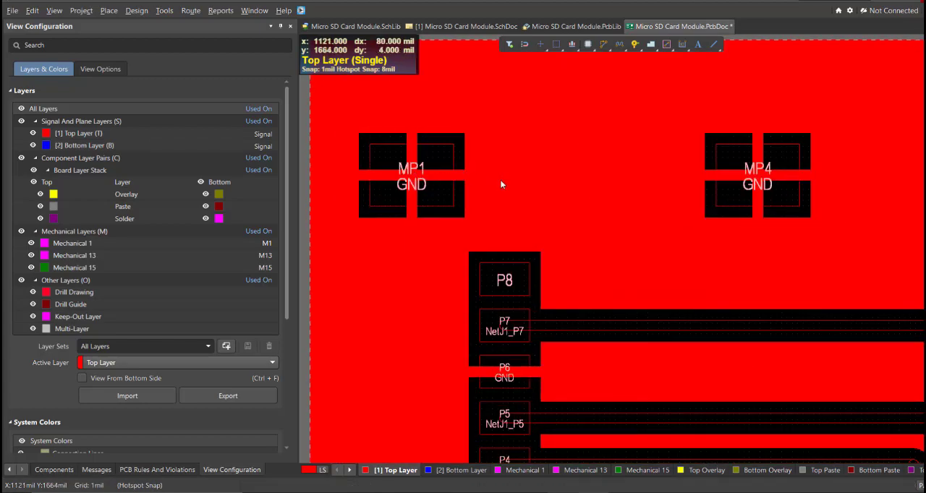
scroll(409, 150, "down", 1, "ctrl")
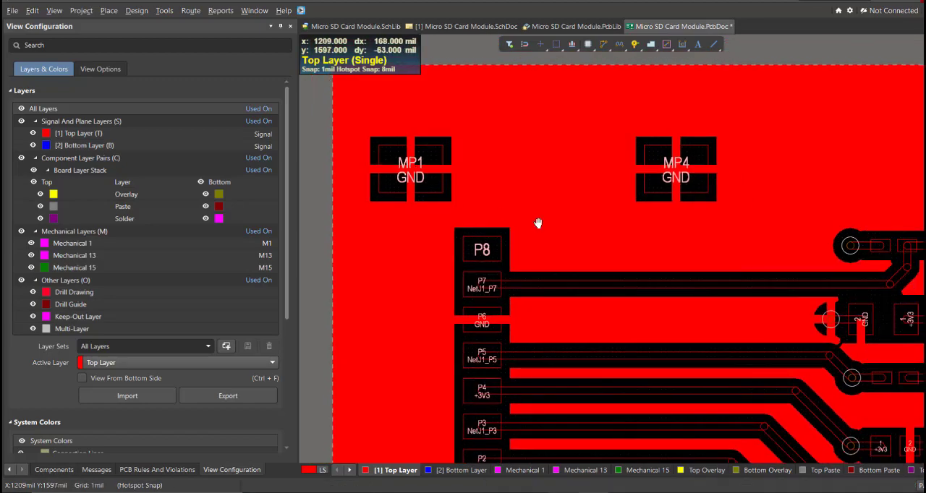
scroll(539, 224, "down", 2, "ctrl")
right_click_drag(541, 226, 478, 178)
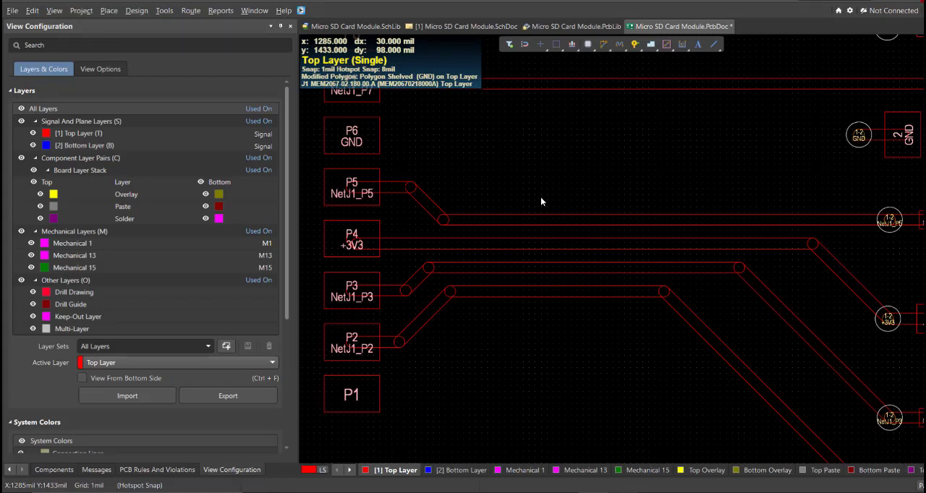
Straighten the tracks leaving J1's pads P5, P2 and P3 so each runs horizontally out of its pad
middle_click_drag(540, 197, 521, 205)
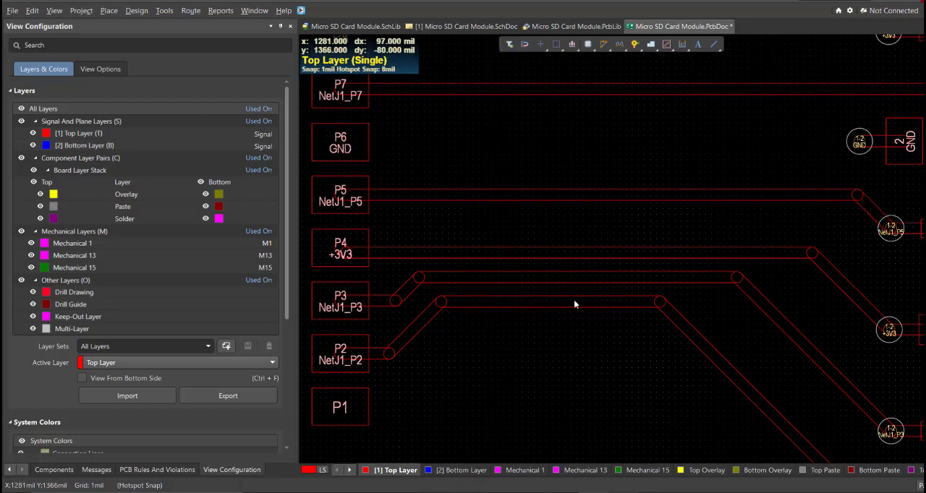
right_click_drag(574, 299, 544, 233)
left_click_drag(527, 217, 371, 267)
right_click_drag(375, 234, 408, 239)
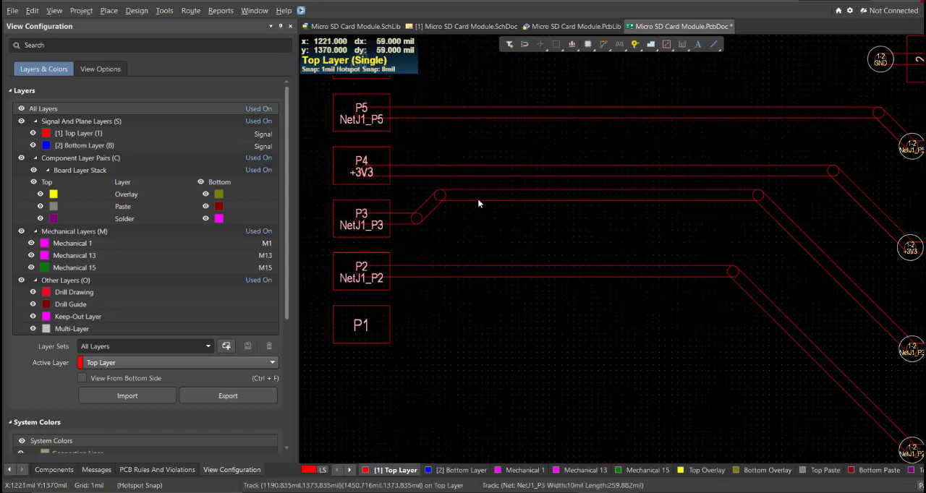
left_click_drag(478, 199, 428, 221)
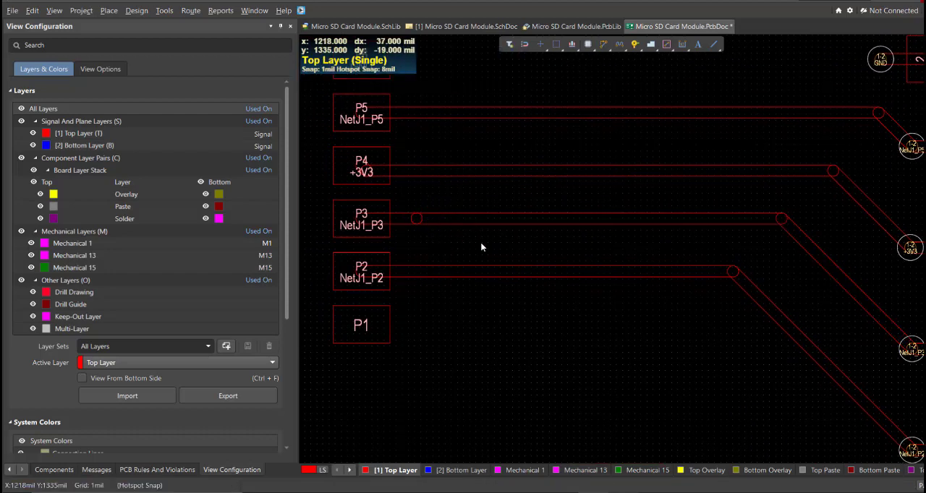
right_click_drag(481, 241, 460, 259)
scroll(445, 239, "down", 4, "ctrl")
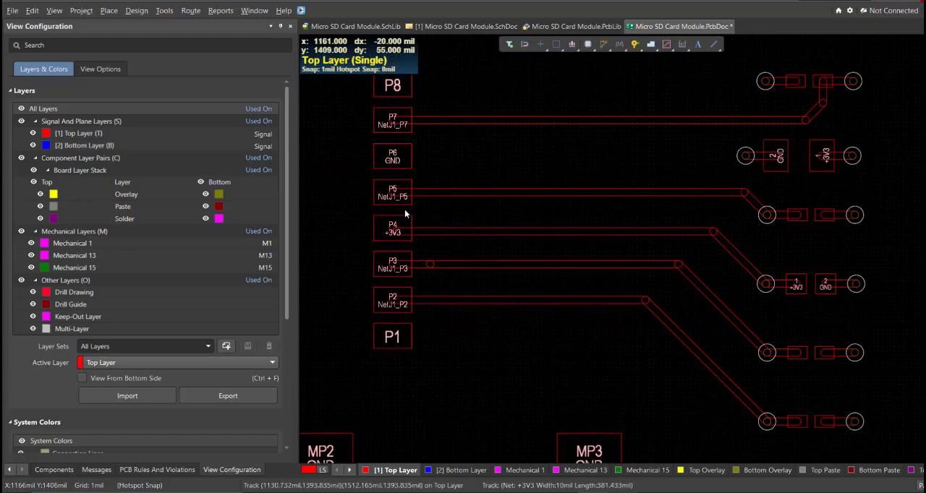
Open the PCB design rules and add a new rule to the electrical Clearance category
left_click(143, 15)
left_click(151, 55)
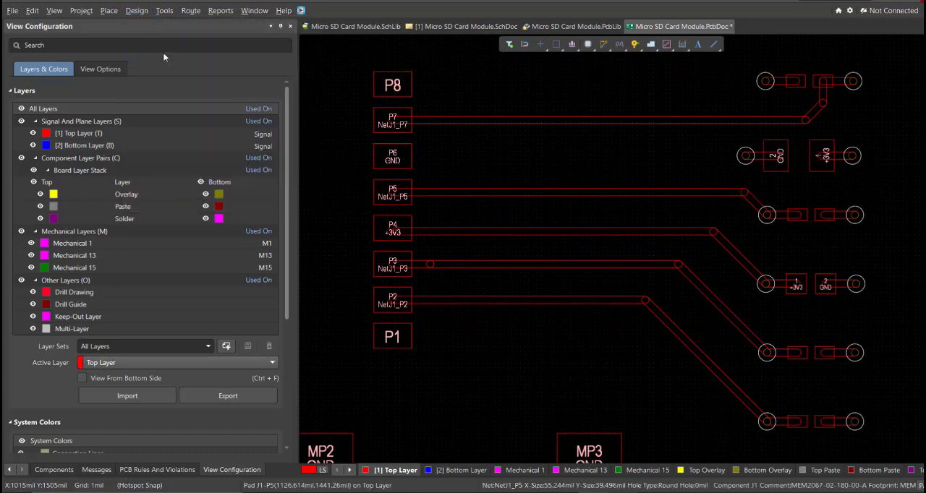
left_click(122, 107)
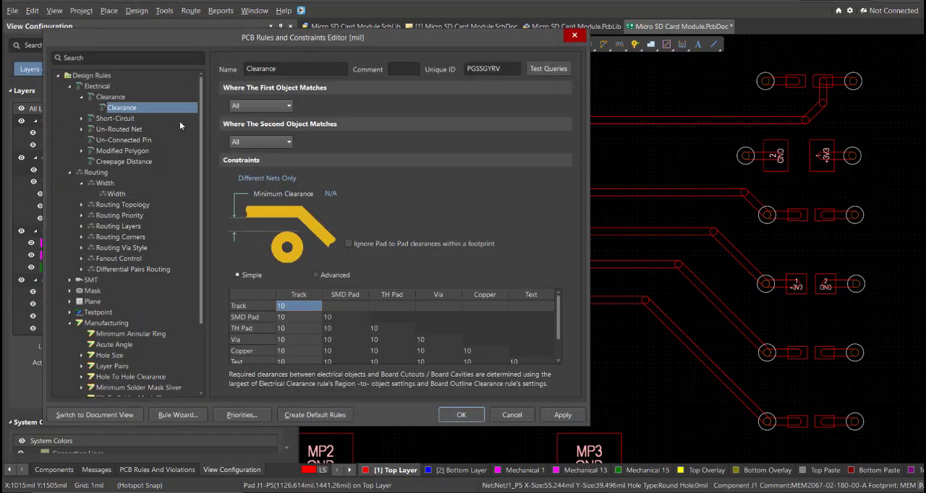
right_click(154, 107)
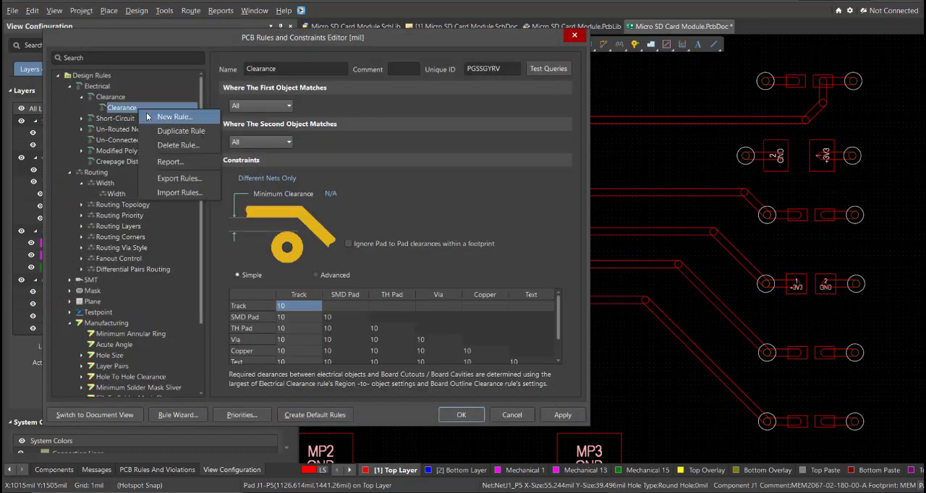
left_click(157, 116)
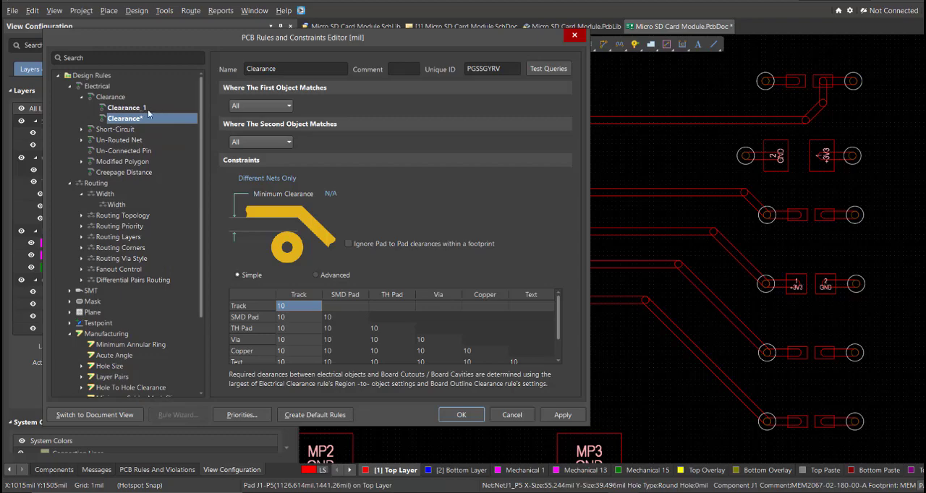
mouse_move(367, 39)
left_mouse_down()
mouse_move(502, 216)
mouse_move(366, 39)
left_mouse_up()
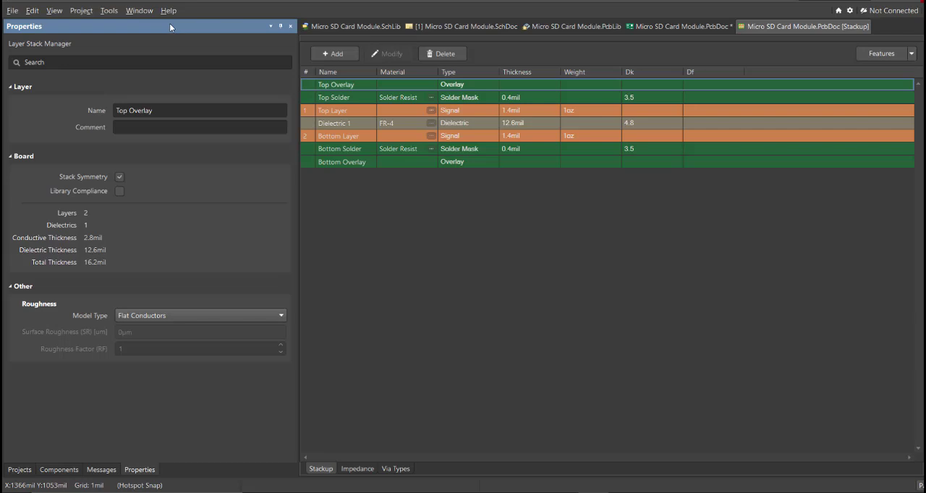
Compare the properties of the Top Layer and Bottom Layer signal layers in the board's layer stack
left_click(340, 111)
left_click(357, 138)
left_click(361, 113)
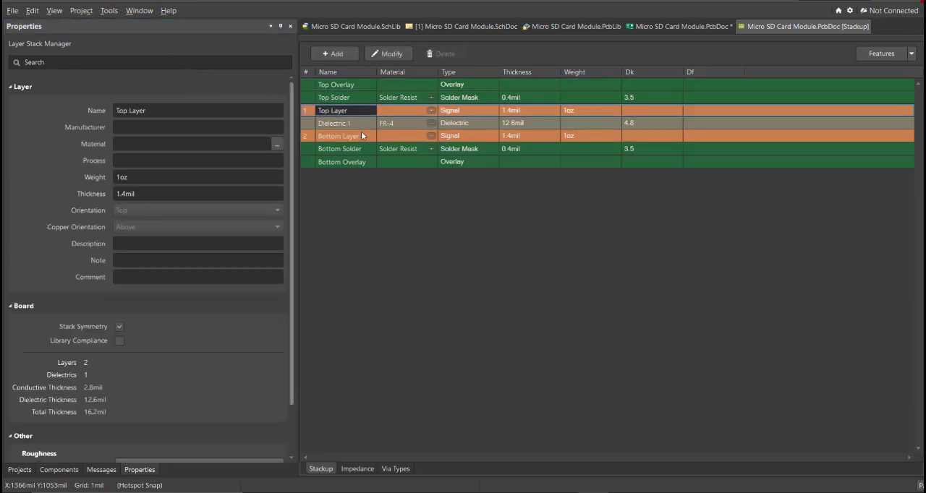
left_click(361, 133)
left_click(358, 112)
left_click(359, 137)
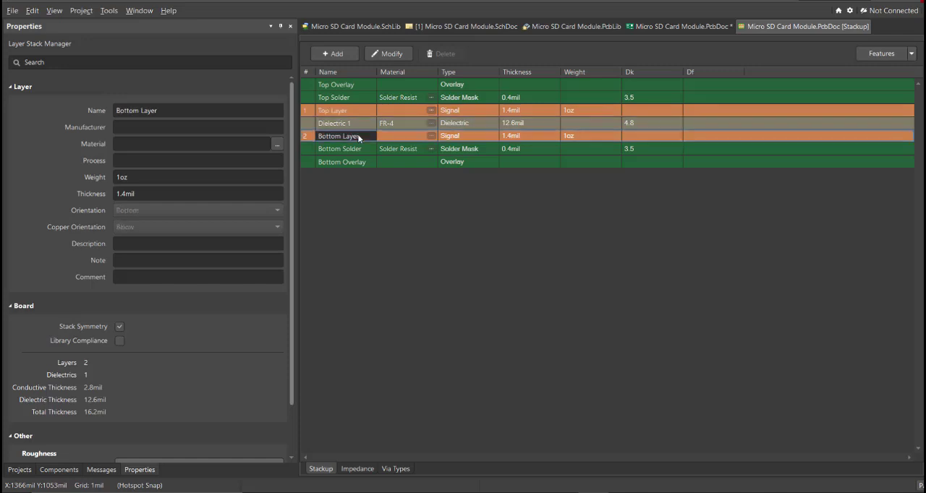
left_click(362, 111)
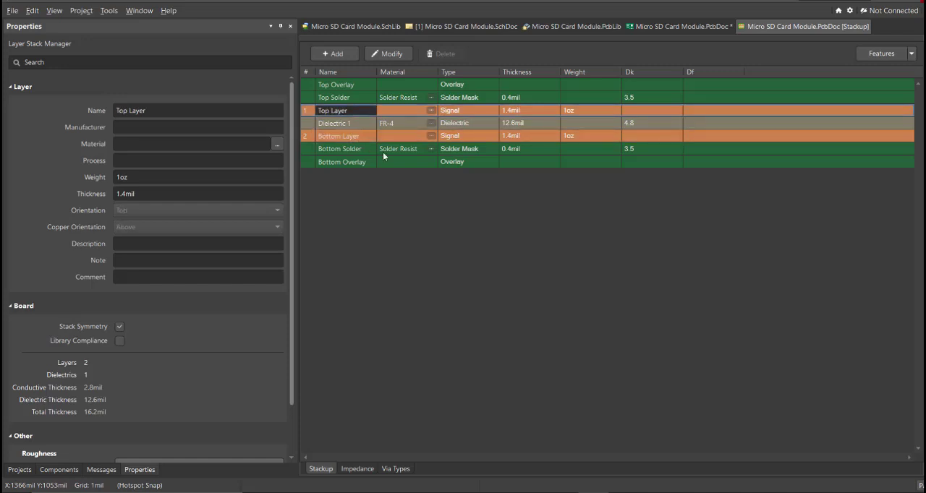
Return to the Micro SD Card Module PCB document and show the board in 3D
left_click(695, 27)
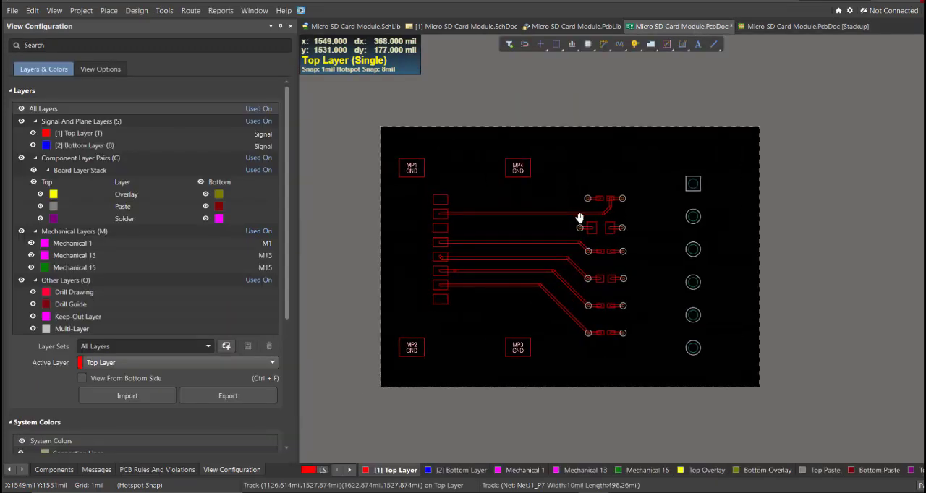
key("3")
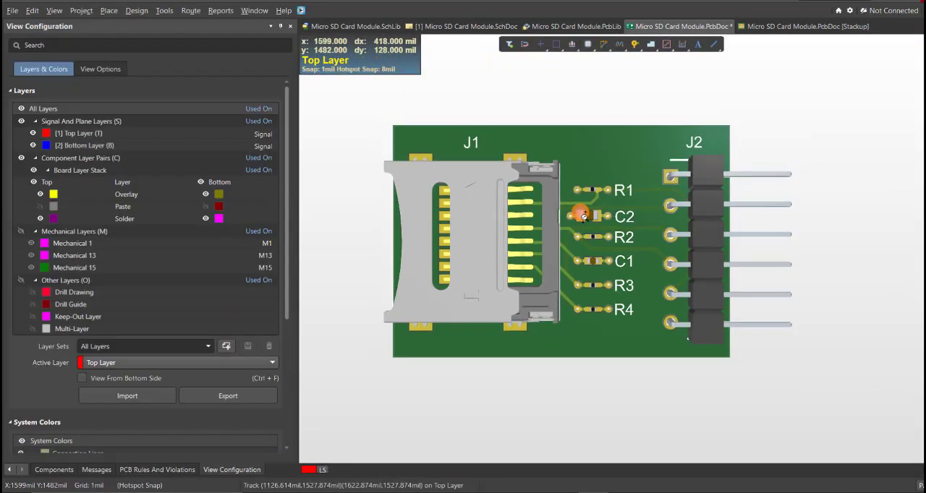